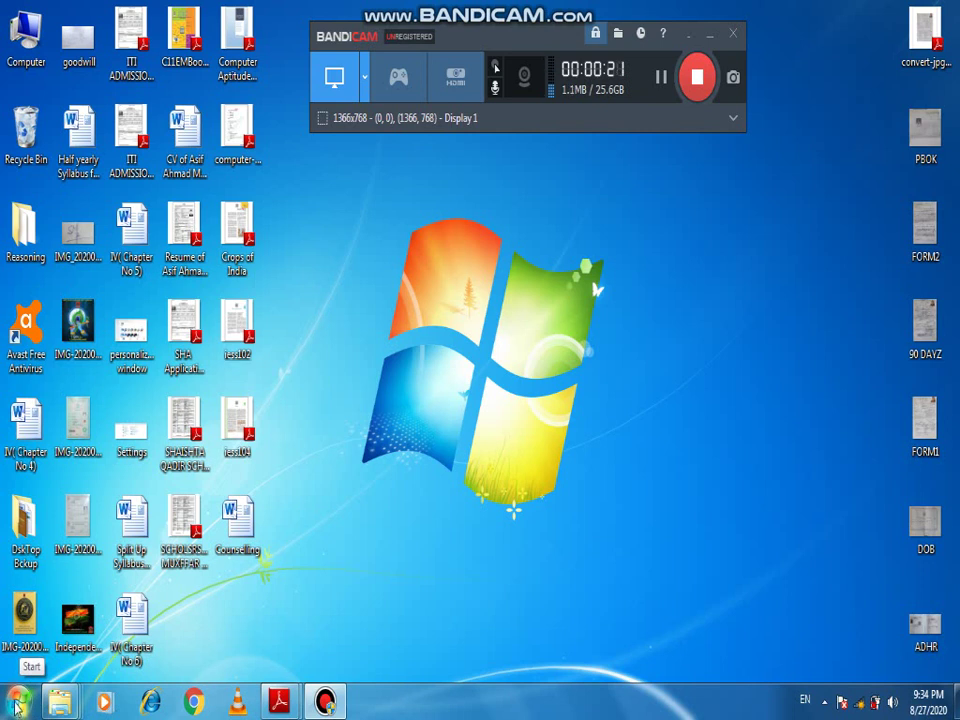
- Launch Microsoft Word 2010 from Start > All Programs > Microsoft Office
{"action": "left_click", "coordinate": [16, 706]}
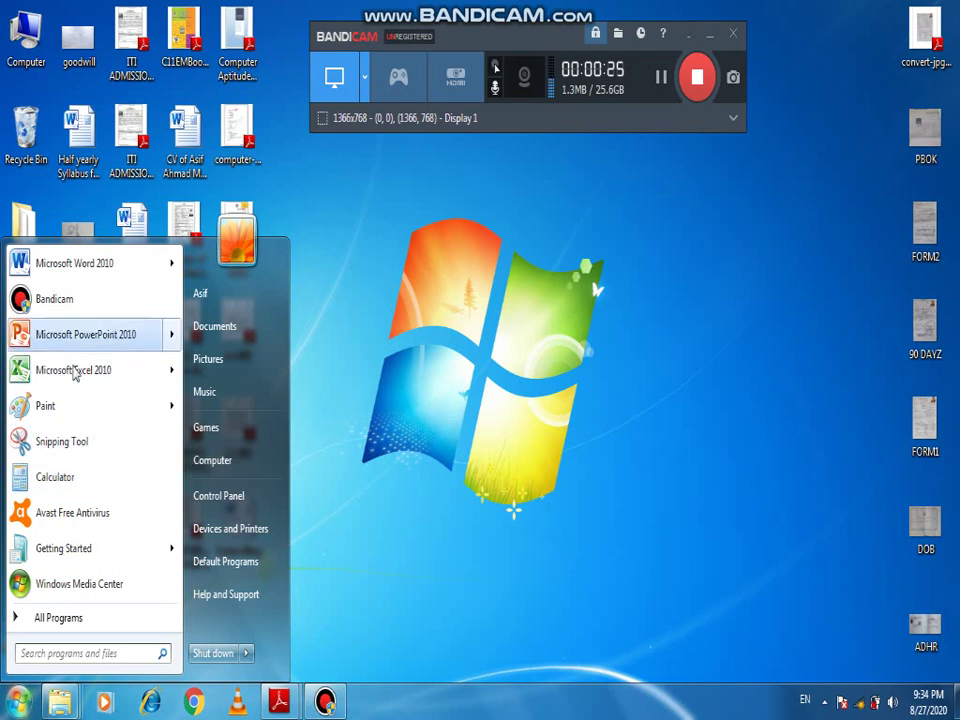
{"action": "left_click", "coordinate": [371, 476]}
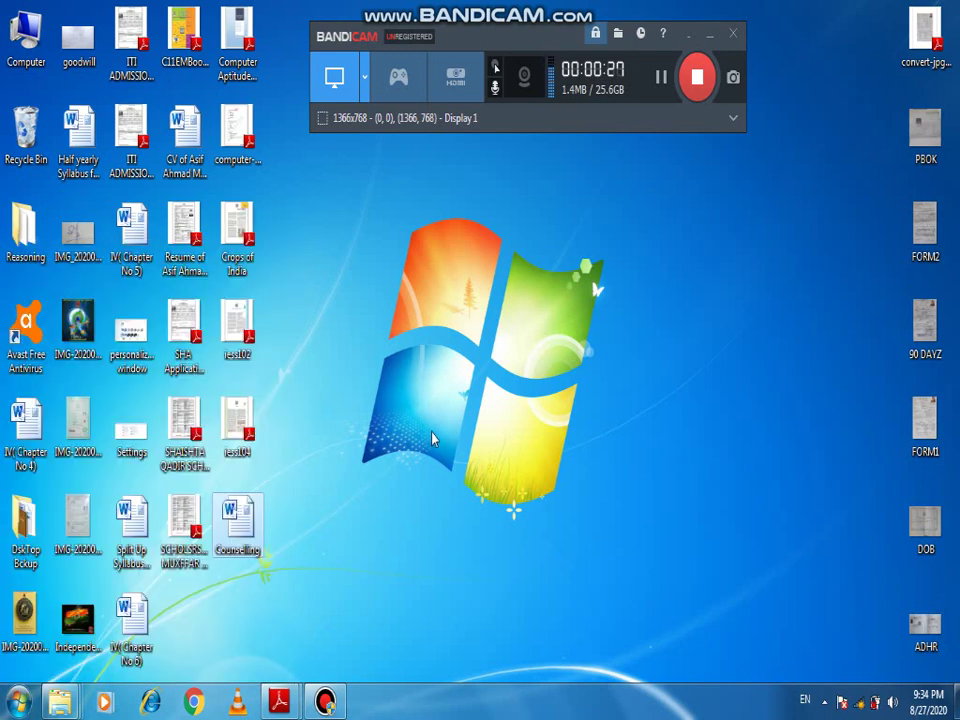
{"action": "left_click", "coordinate": [16, 704]}
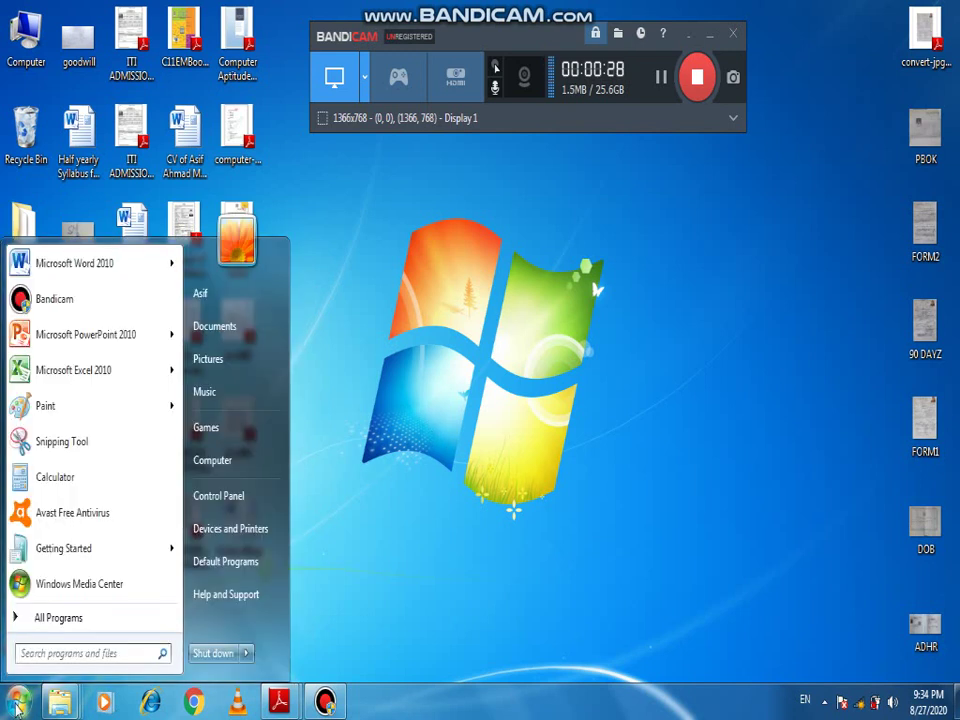
{"action": "left_click", "coordinate": [68, 619]}
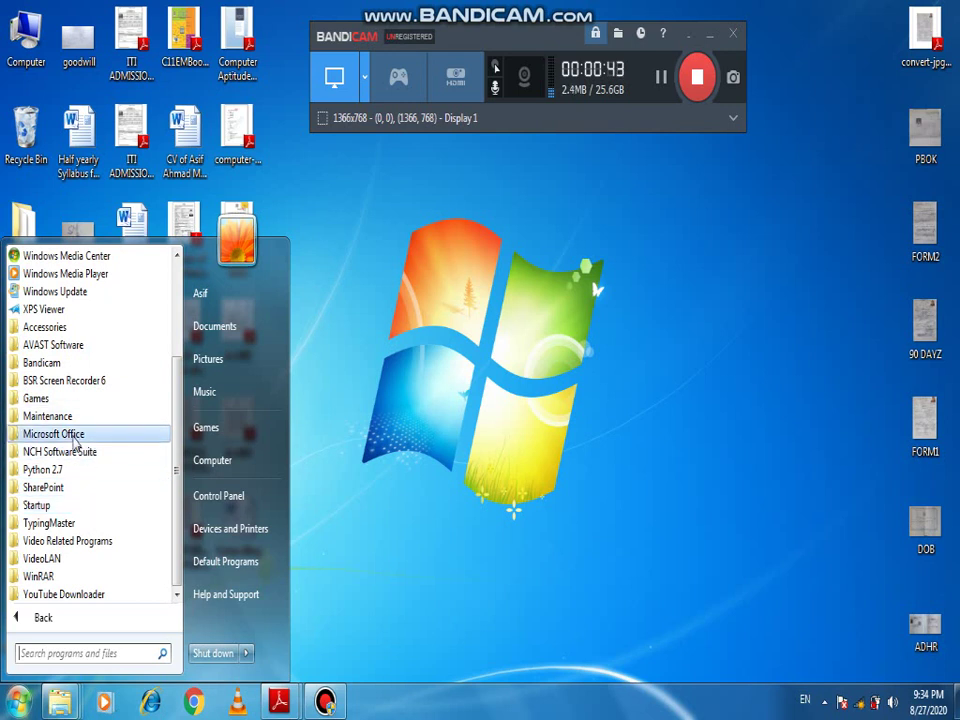
{"action": "left_click", "coordinate": [74, 436]}
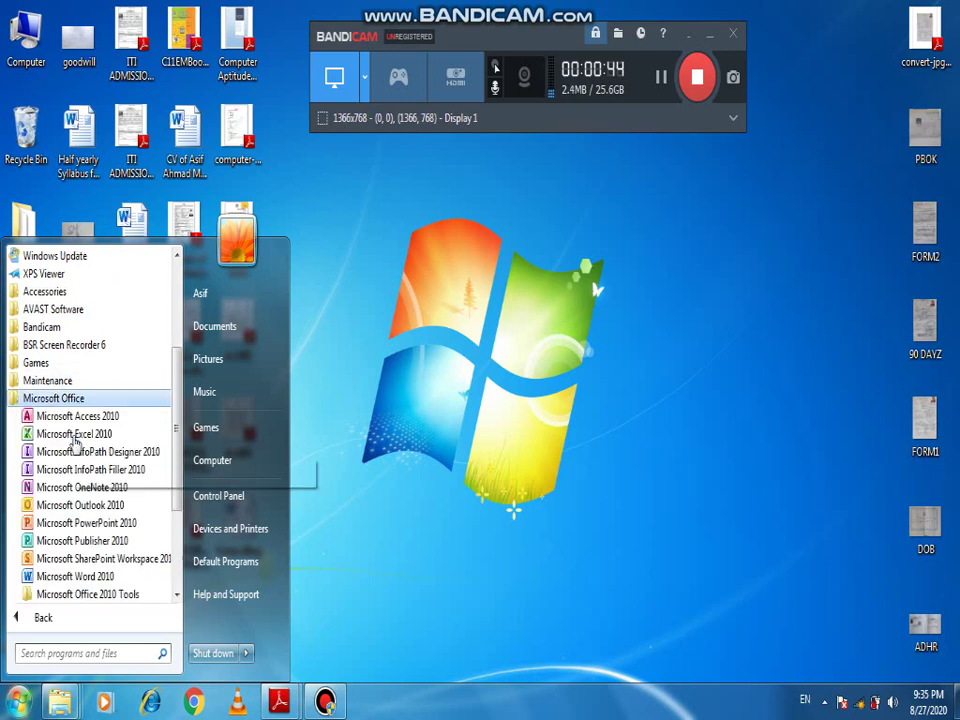
{"action": "left_click", "coordinate": [72, 584]}
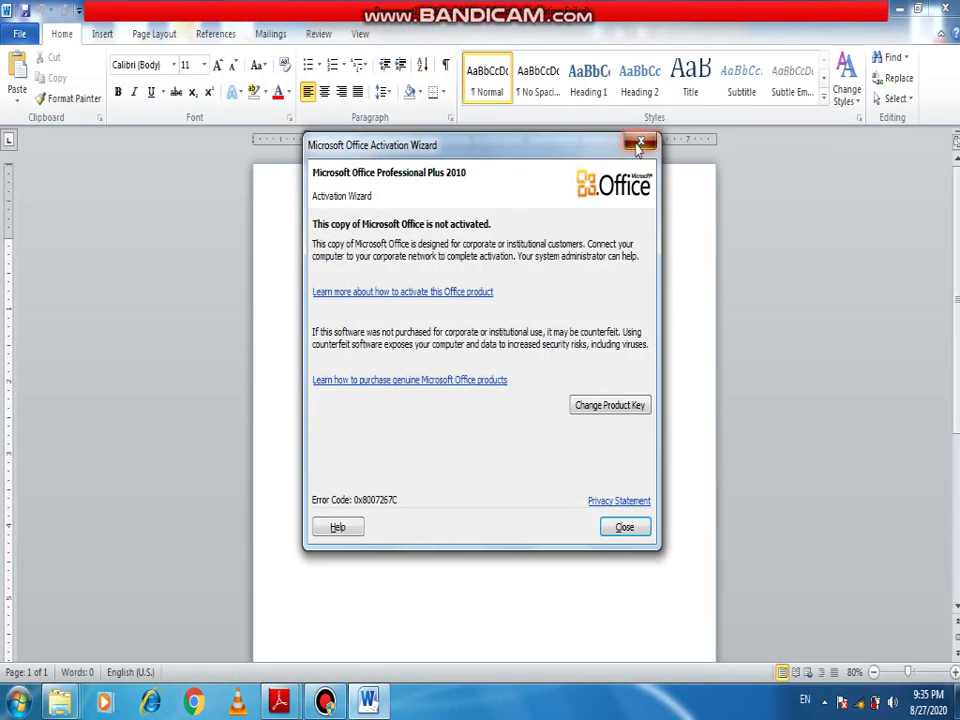
- Close the Microsoft Office Activation Wizard dialog
{"action": "left_click", "coordinate": [638, 144]}
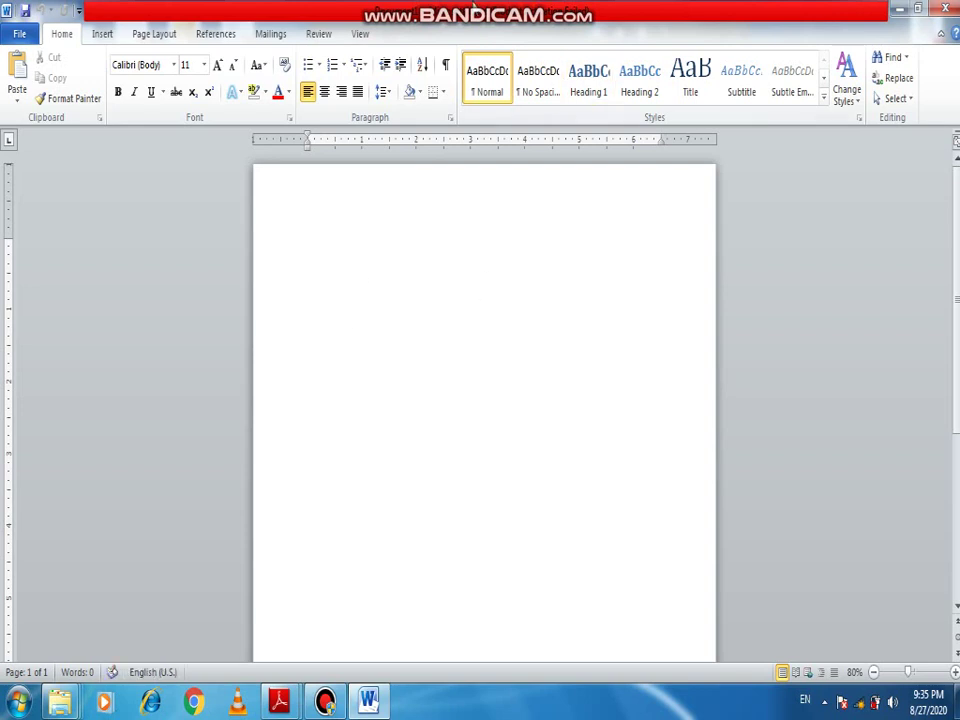
{"action": "mouse_move", "coordinate": [324, 8]}
{"action": "left_click", "coordinate": [20, 36]}
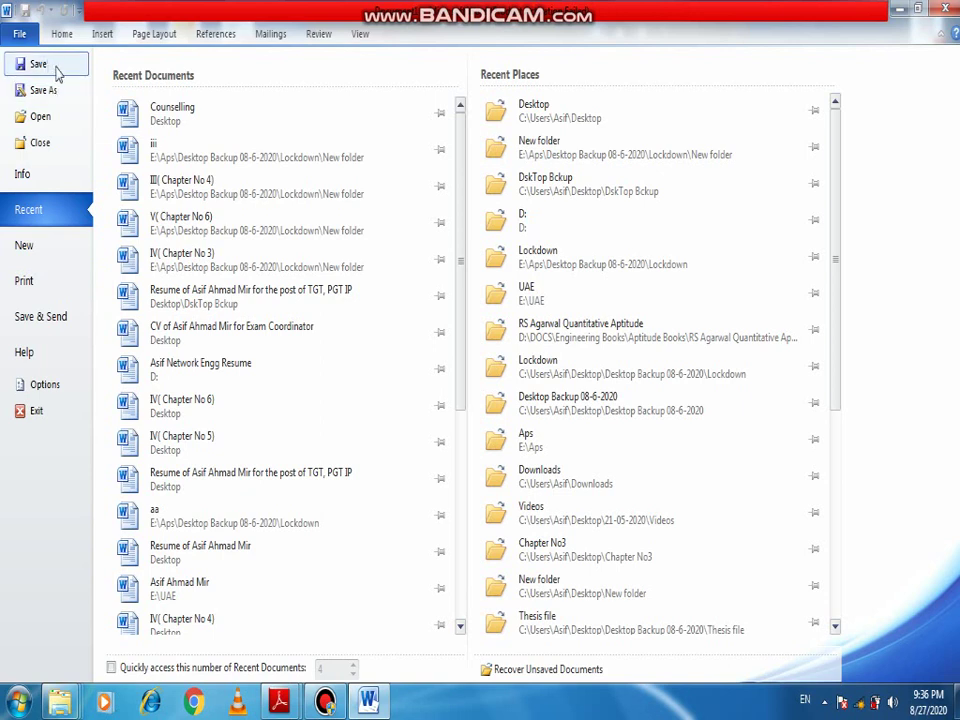
{"action": "left_click", "coordinate": [62, 34]}
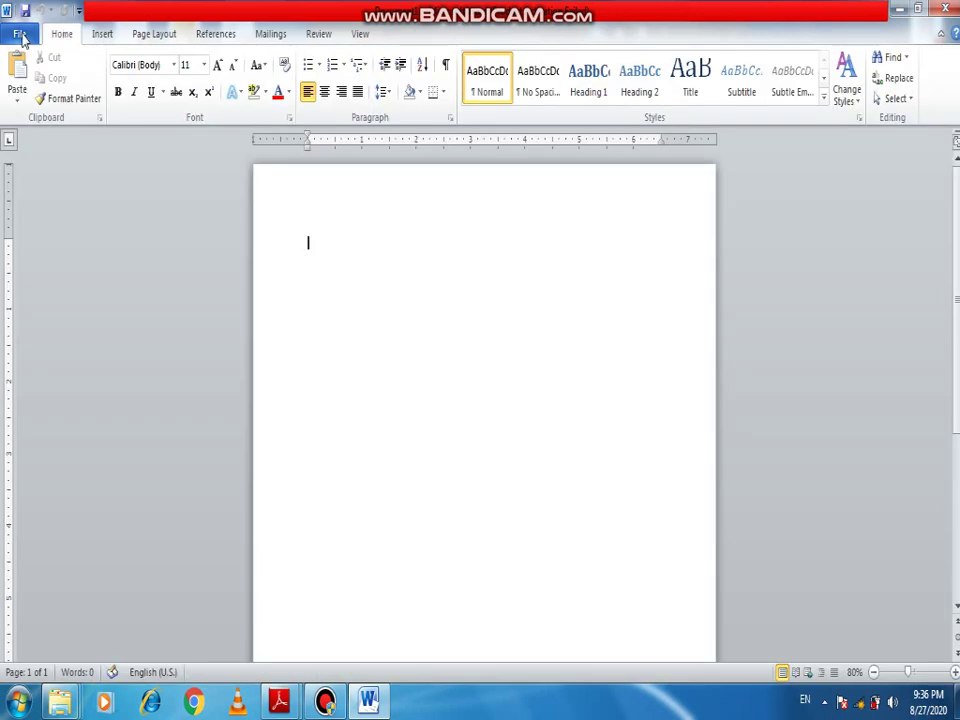
{"action": "left_click", "coordinate": [20, 34]}
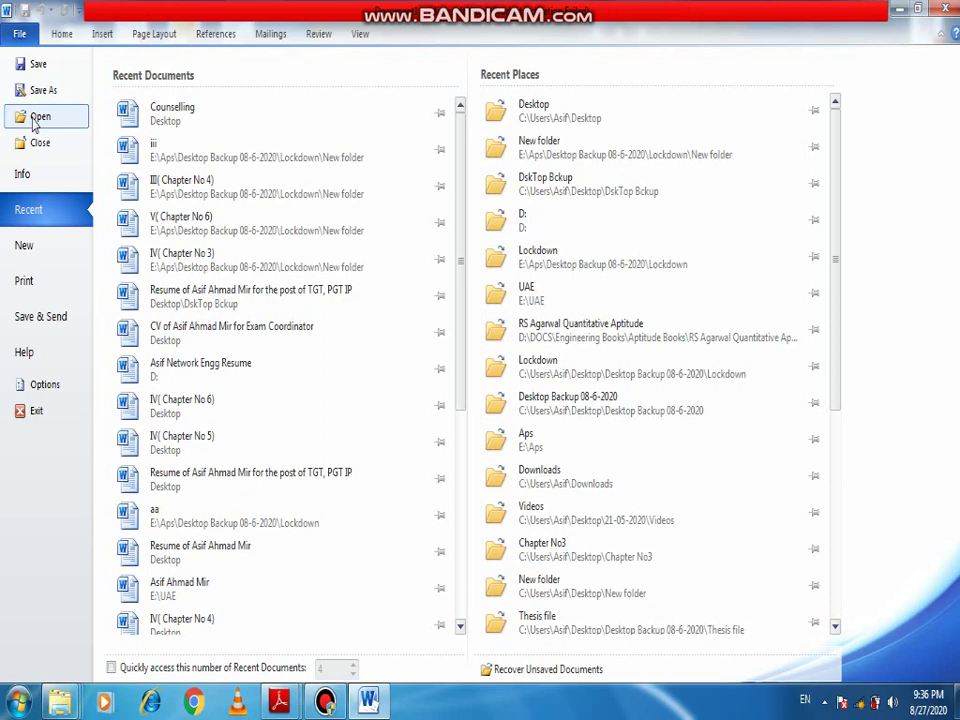
{"action": "left_click", "coordinate": [60, 35]}
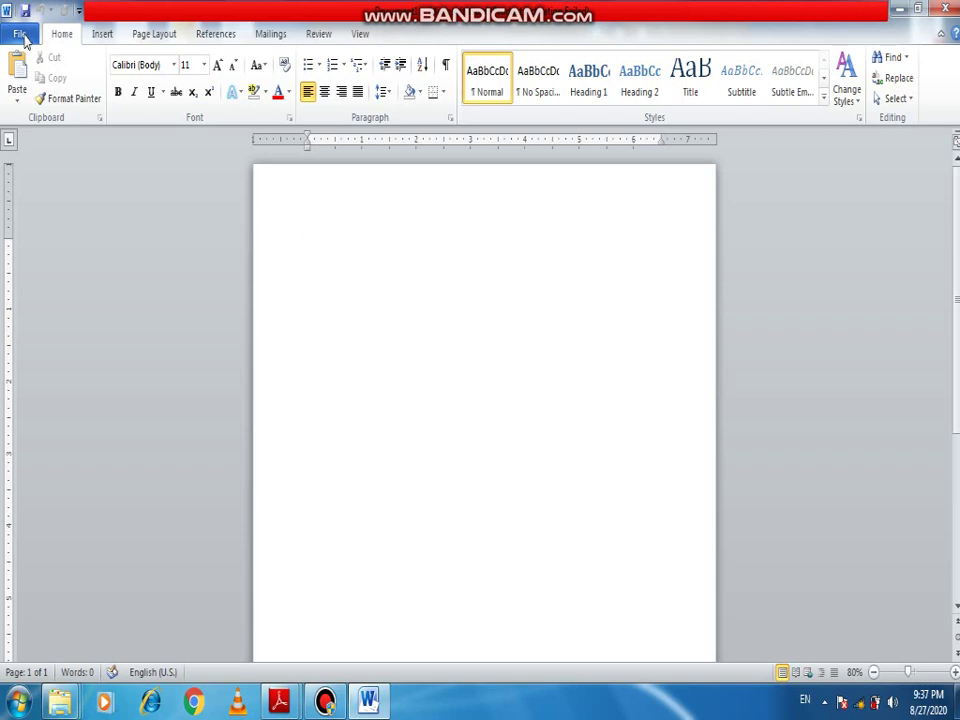
{"action": "left_click", "coordinate": [24, 37]}
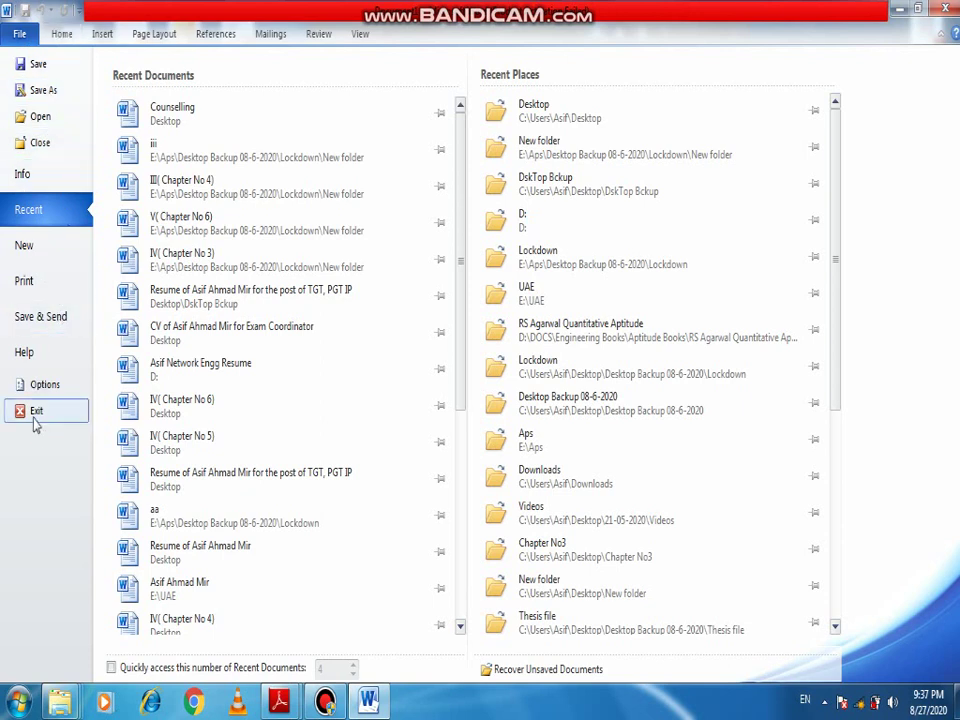
{"action": "left_click", "coordinate": [58, 37]}
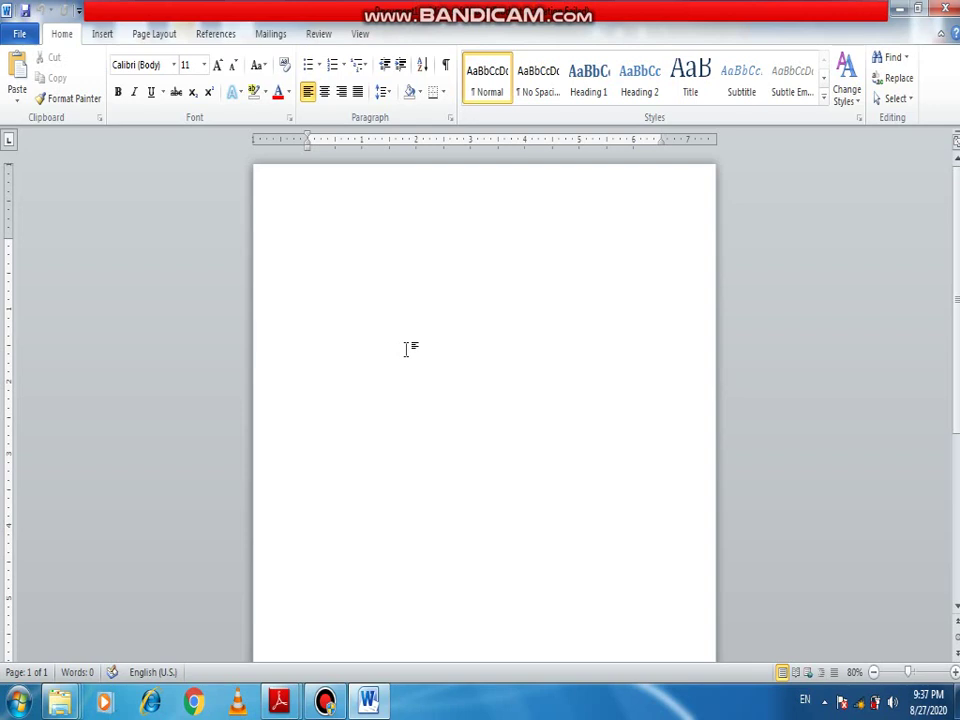
- Paste 'Hello and Welcome to Computer Class' and remove the extra space before 'Class'
{"action": "type", "text": "Hello and Welcome to Computer  Class"}
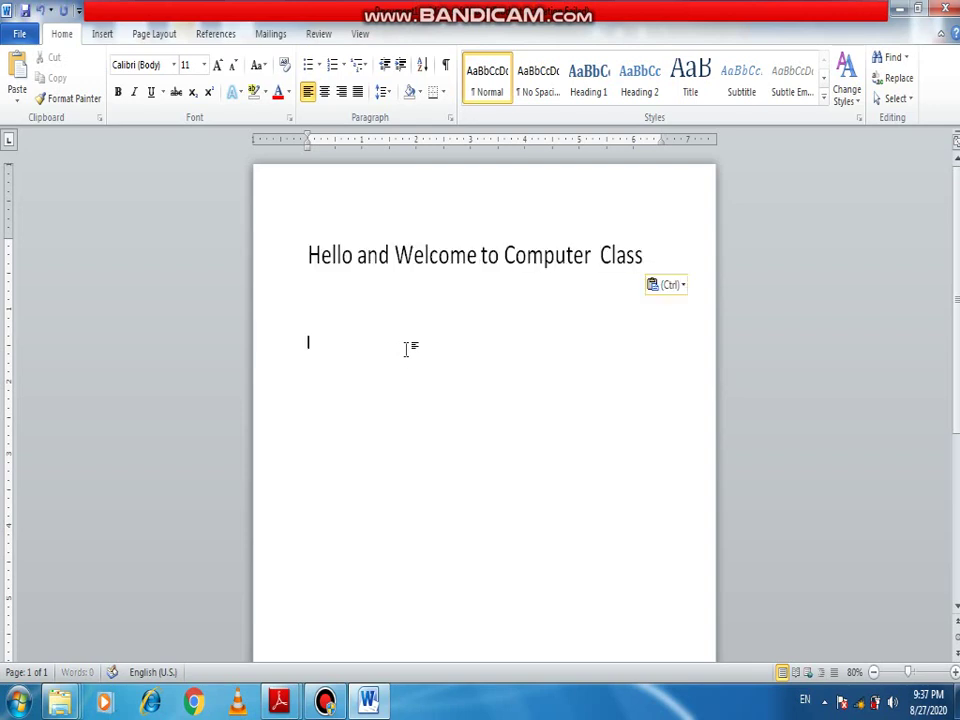
{"action": "left_click", "coordinate": [601, 258]}
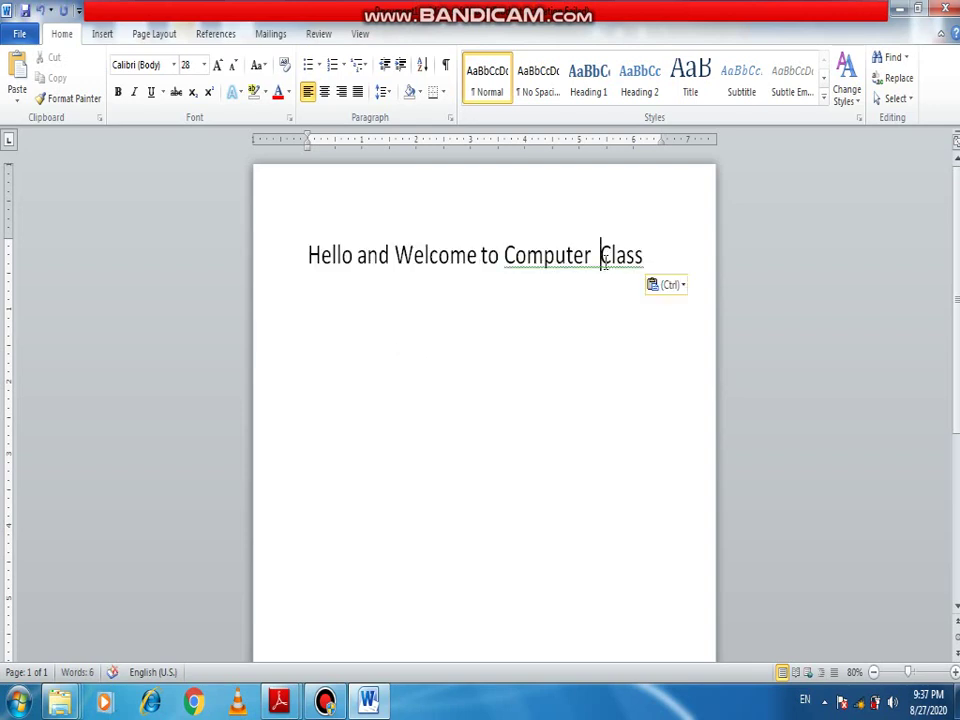
{"action": "key", "text": "BackSpace"}
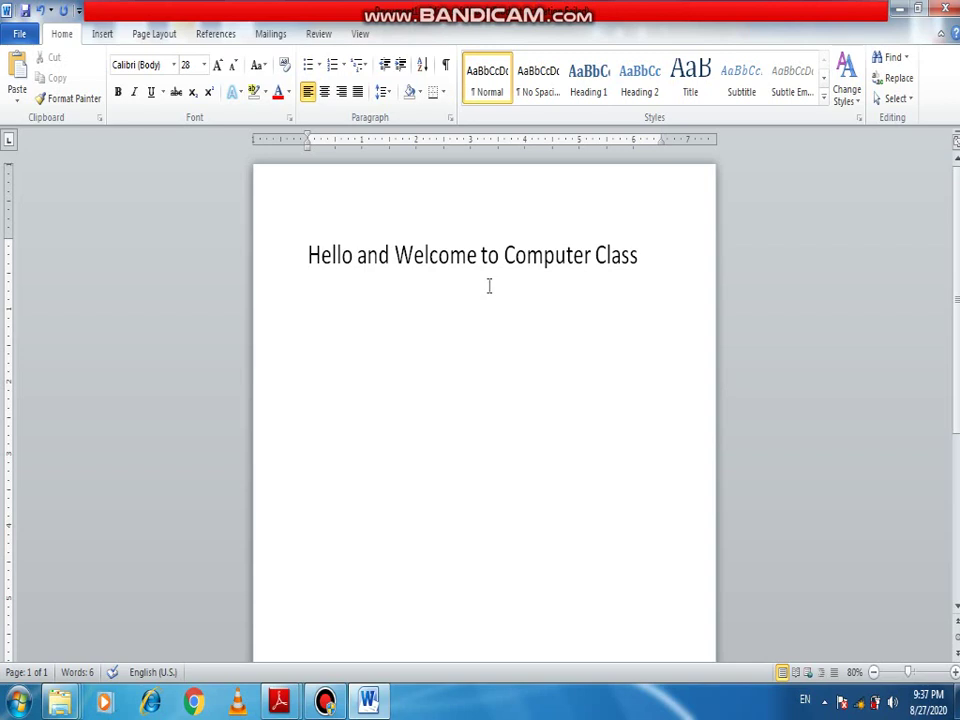
- Set the font colour of the welcome line to red
{"action": "left_click_drag", "start_coordinate": [639, 255], "coordinate": [311, 234]}
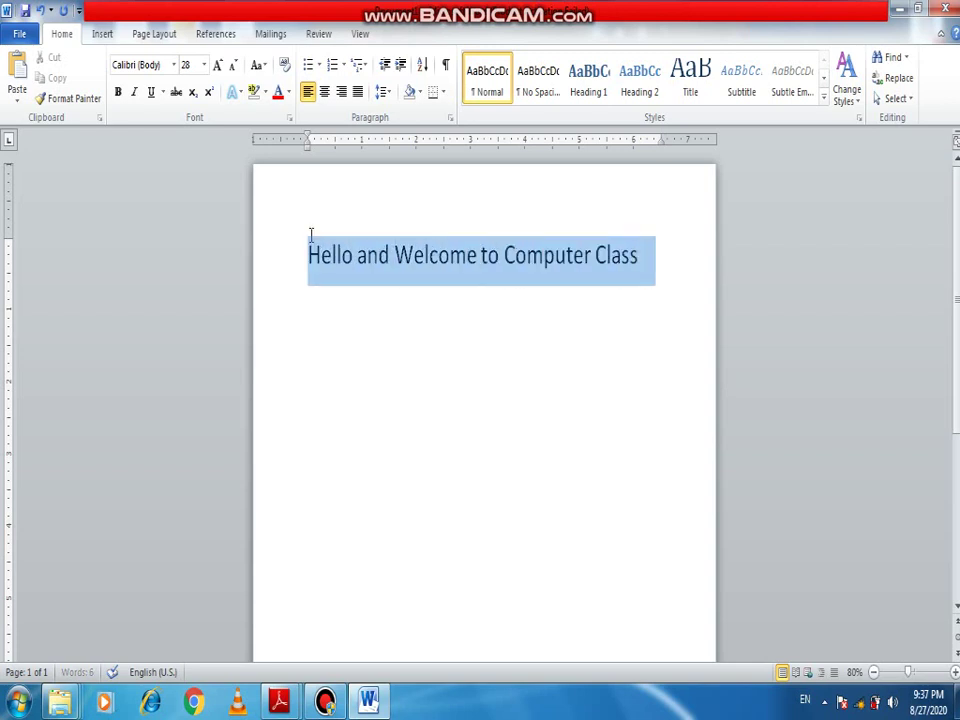
{"action": "left_click", "coordinate": [288, 92]}
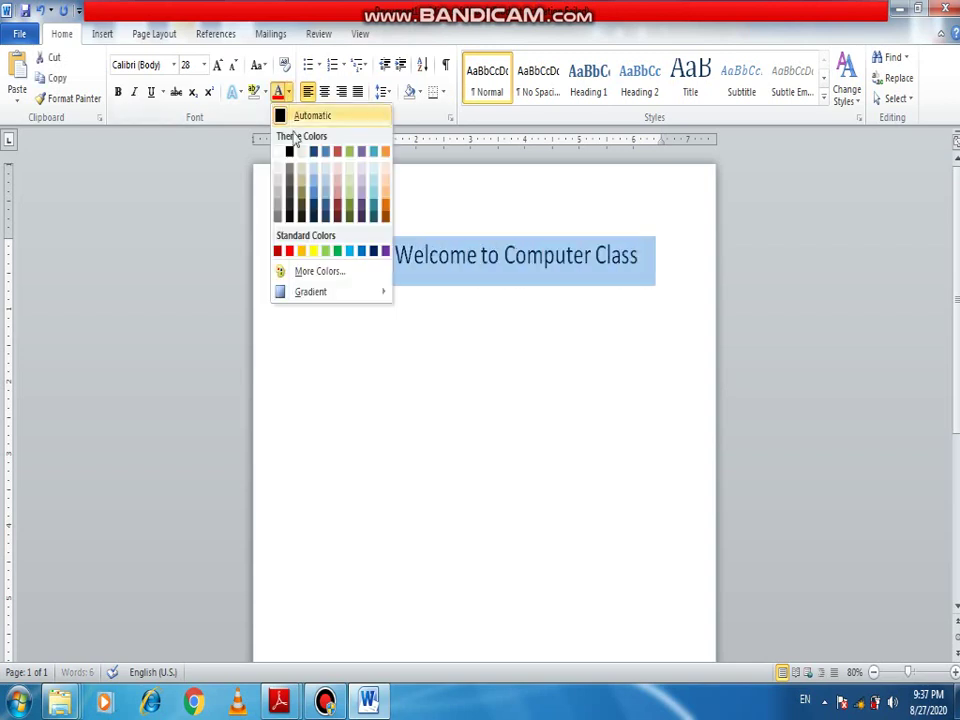
{"action": "left_click", "coordinate": [290, 250]}
{"action": "left_click", "coordinate": [433, 377]}
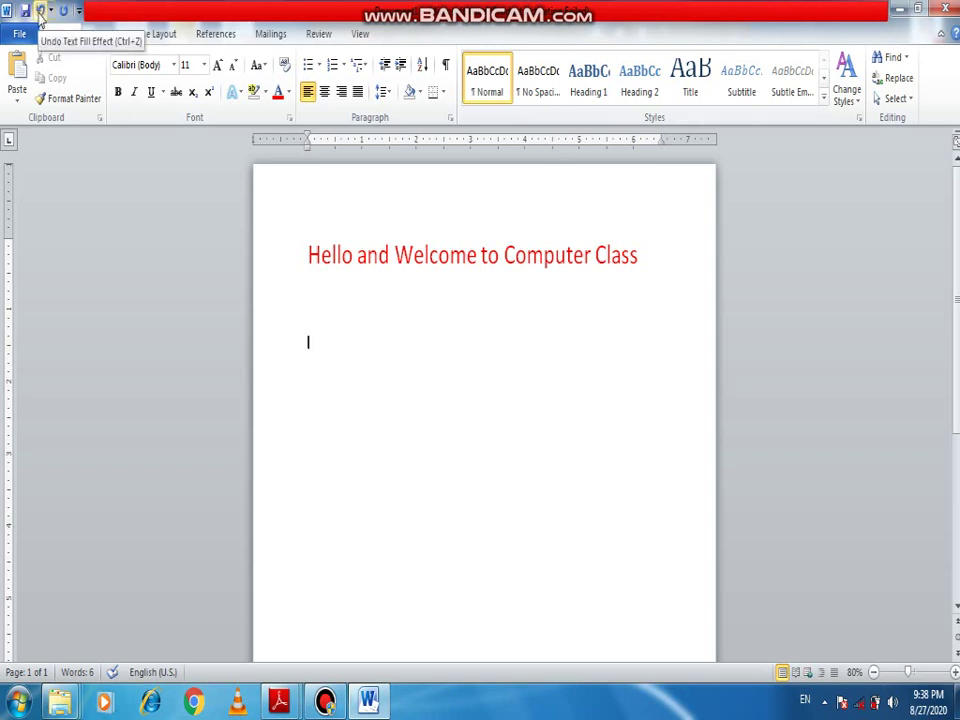
- Undo and then redo the red colour on the welcome line
{"action": "left_click", "coordinate": [40, 14]}
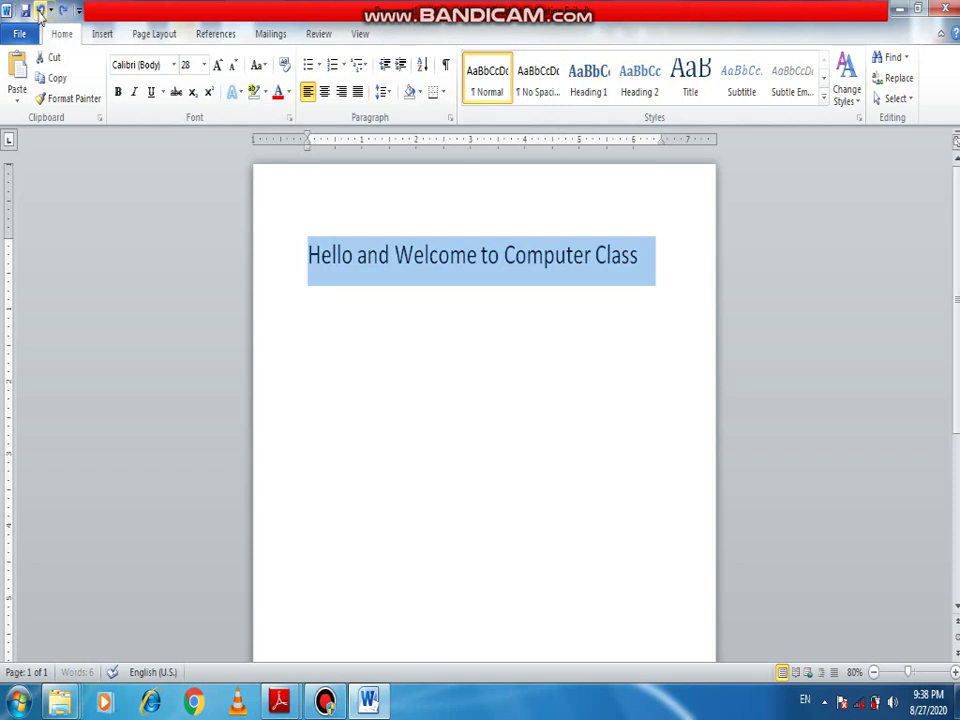
{"action": "left_click", "coordinate": [390, 379]}
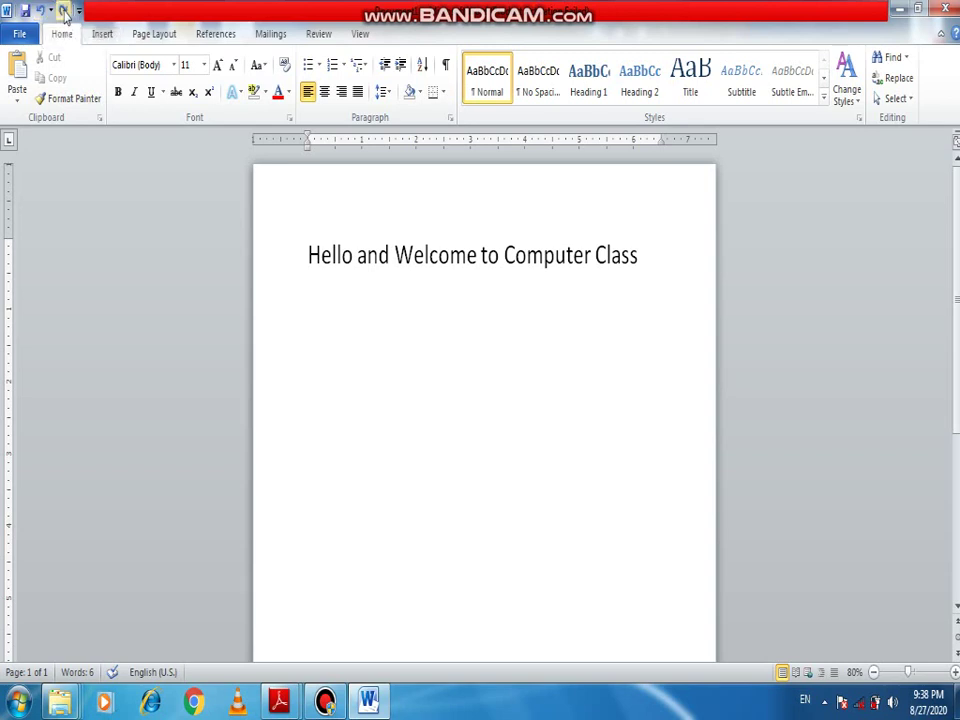
{"action": "left_click", "coordinate": [63, 12]}
{"action": "left_click", "coordinate": [381, 401]}
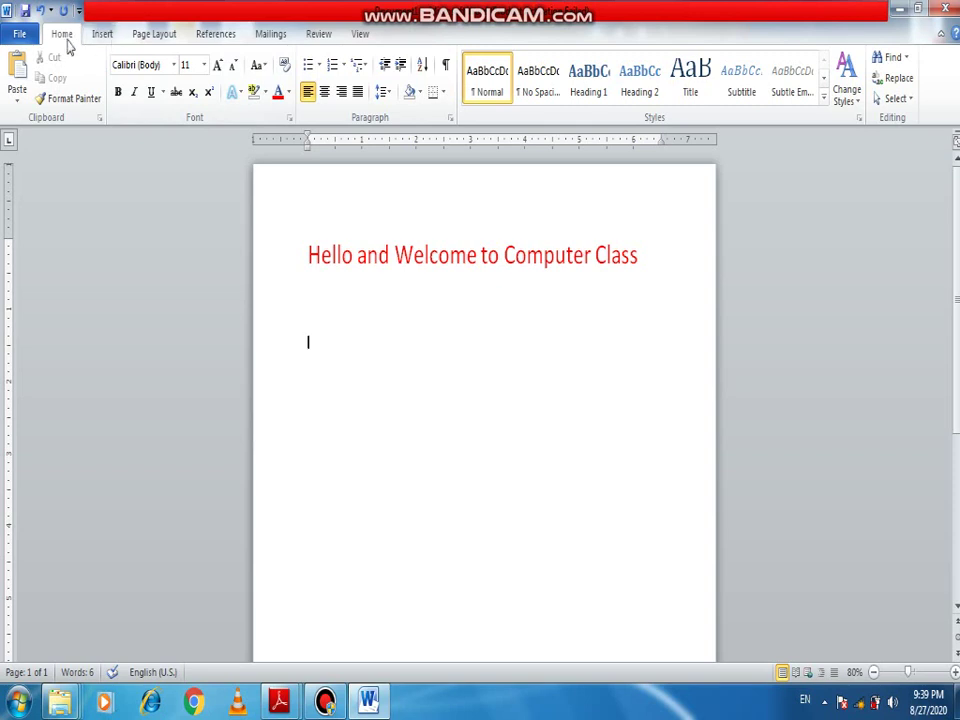
{"action": "left_click", "coordinate": [102, 34]}
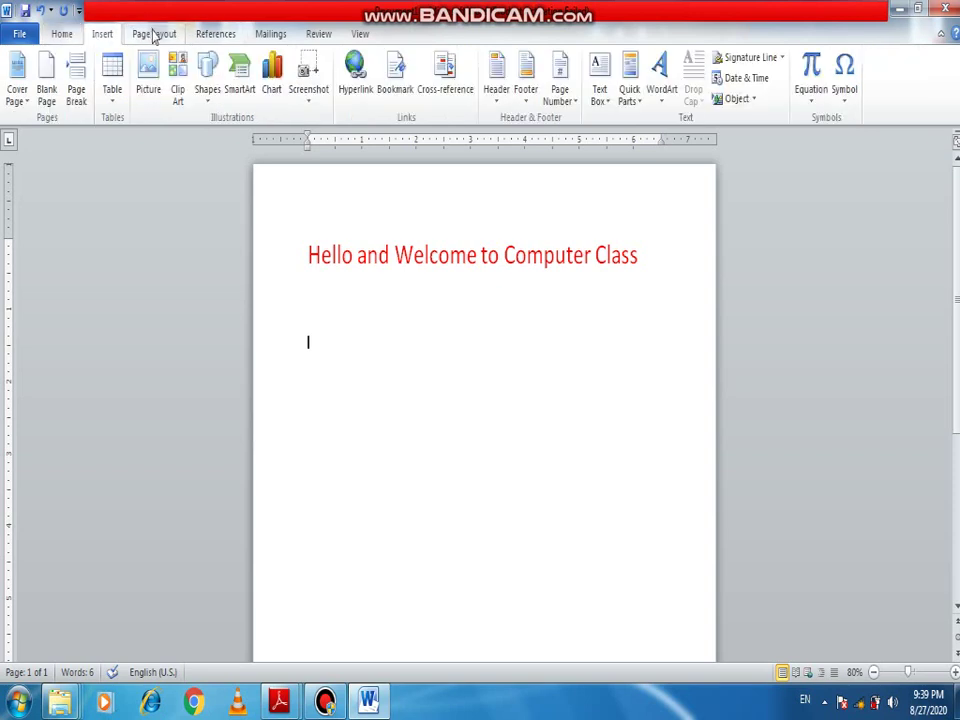
{"action": "left_click", "coordinate": [155, 35]}
{"action": "left_click", "coordinate": [214, 36]}
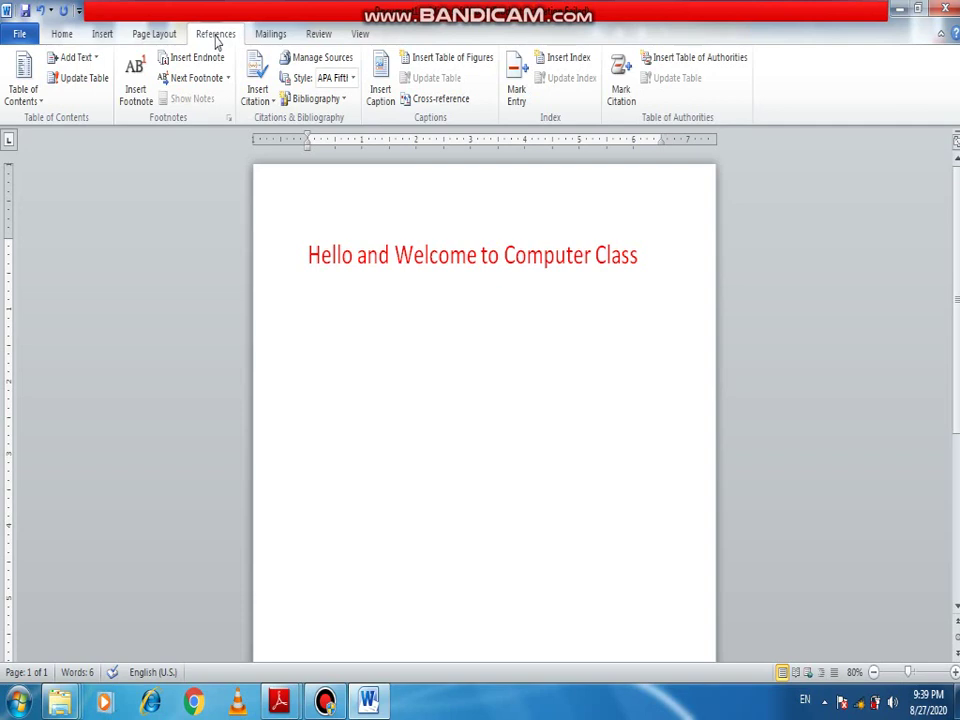
{"action": "left_click", "coordinate": [62, 34]}
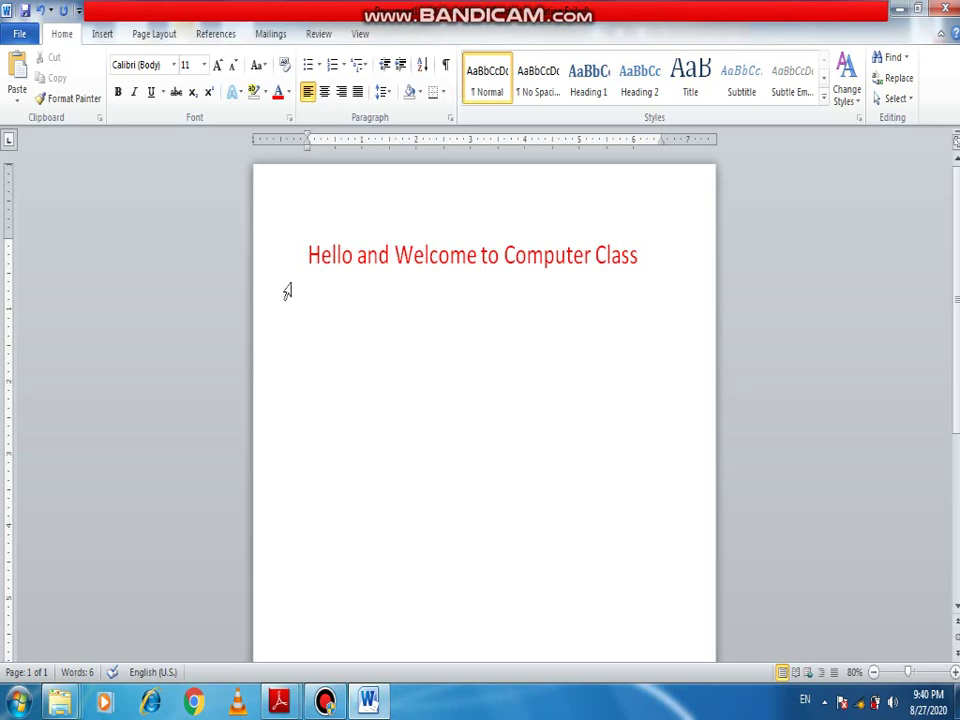
- Grow the font to 48 points and type 'Computer' below the red heading
{"action": "key", "text": "ctrl+shift+period"}
{"action": "key", "text": "ctrl+shift+period"}
{"action": "key", "text": "ctrl+shift+period"}
{"action": "key", "text": "ctrl+shift+period"}
{"action": "key", "text": "ctrl+shift+period"}
{"action": "key", "text": "ctrl+shift+period"}
{"action": "left_click", "coordinate": [218, 65]}
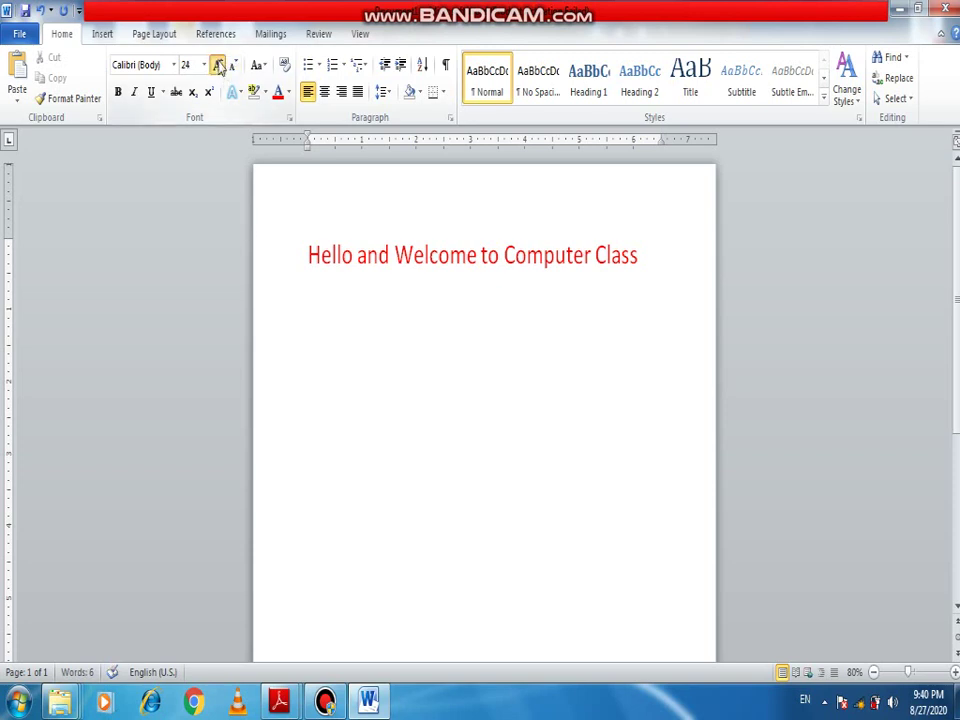
{"action": "left_click", "coordinate": [218, 65]}
{"action": "left_click", "coordinate": [218, 65]}
{"action": "left_click", "coordinate": [218, 65]}
{"action": "left_click", "coordinate": [218, 65]}
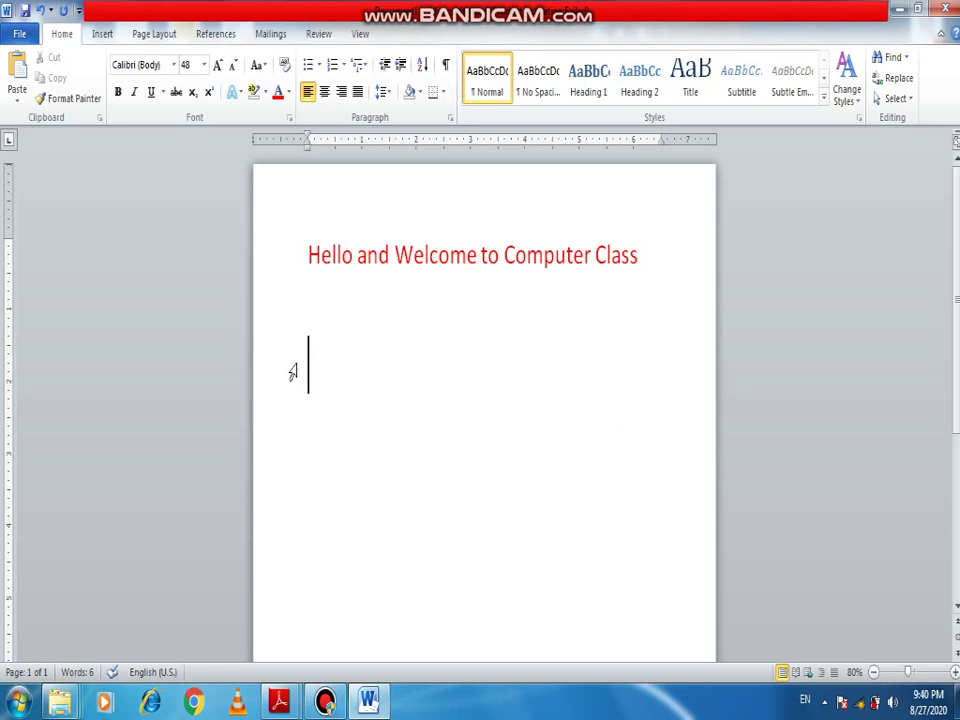
{"action": "type", "text": "Comp"}
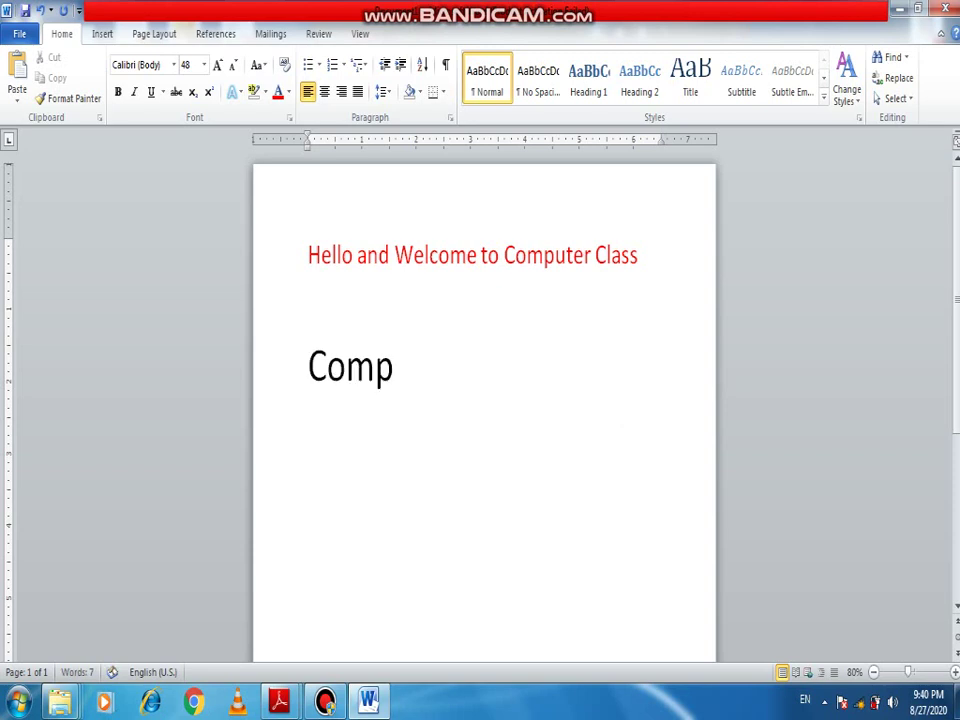
{"action": "type", "text": "uter"}
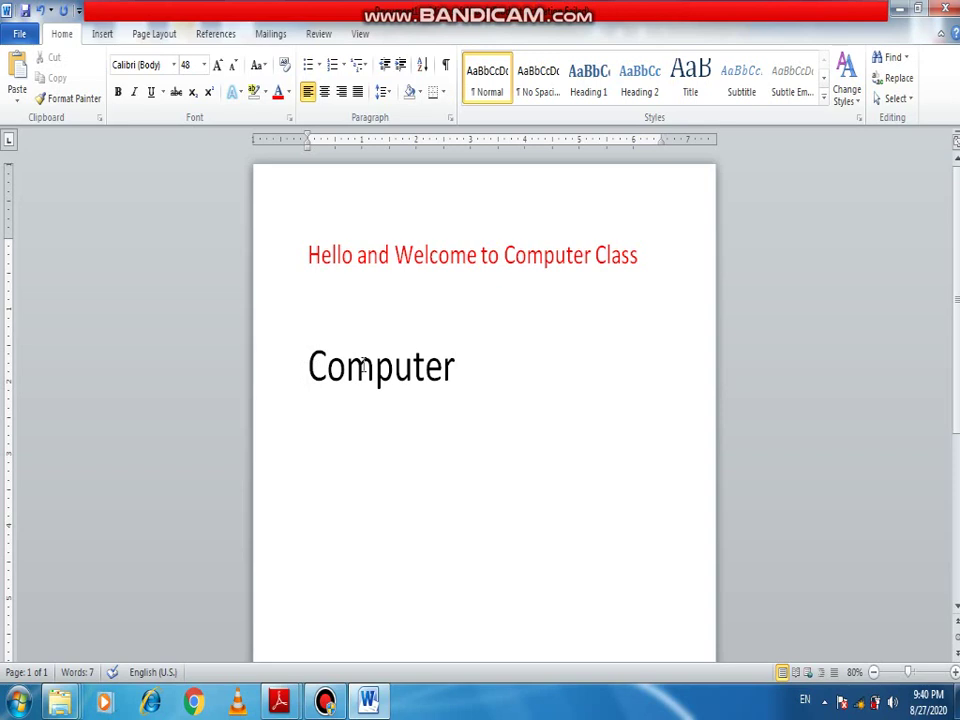
{"action": "left_click_drag", "start_coordinate": [461, 369], "coordinate": [306, 366]}
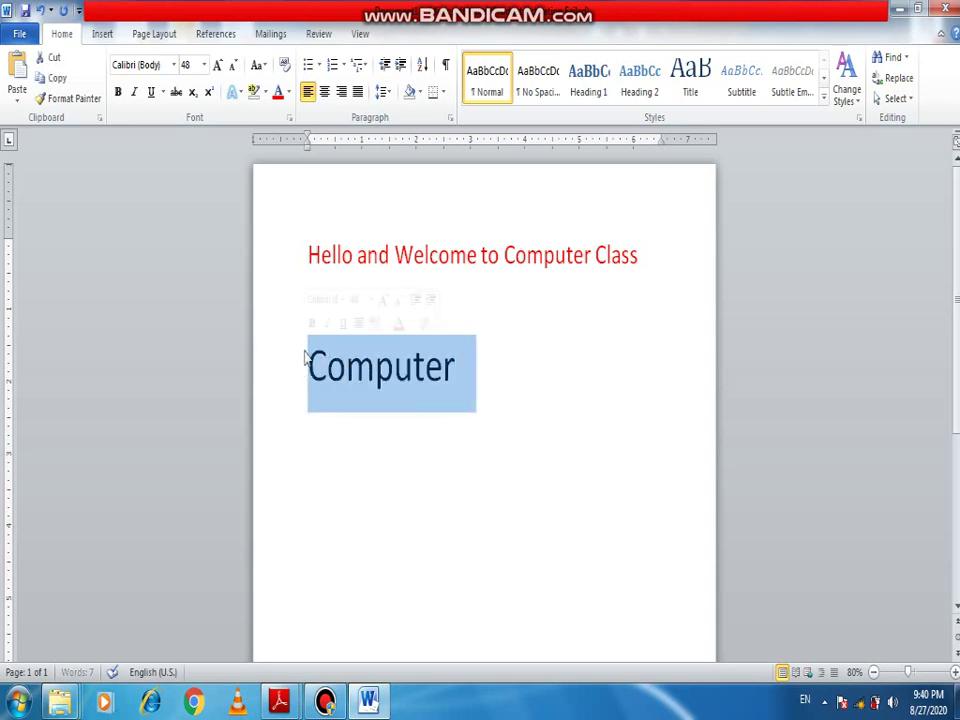
- Delete the selected 'Computer' and type 'Computer' again in 48-point text
{"action": "key", "text": "BackSpace"}
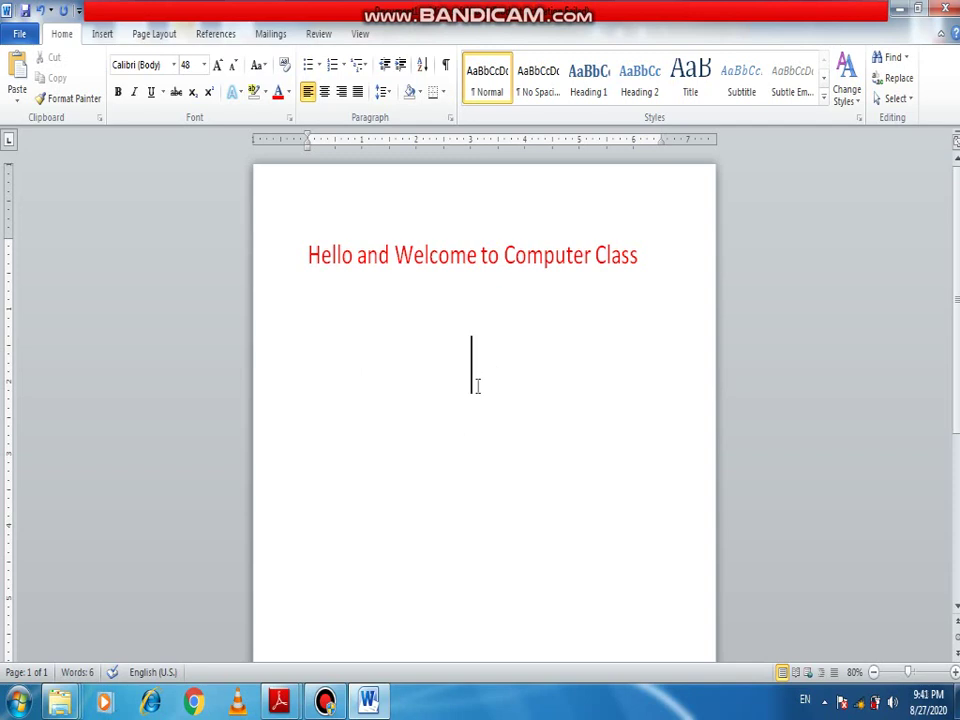
{"action": "type", "text": "Computer"}
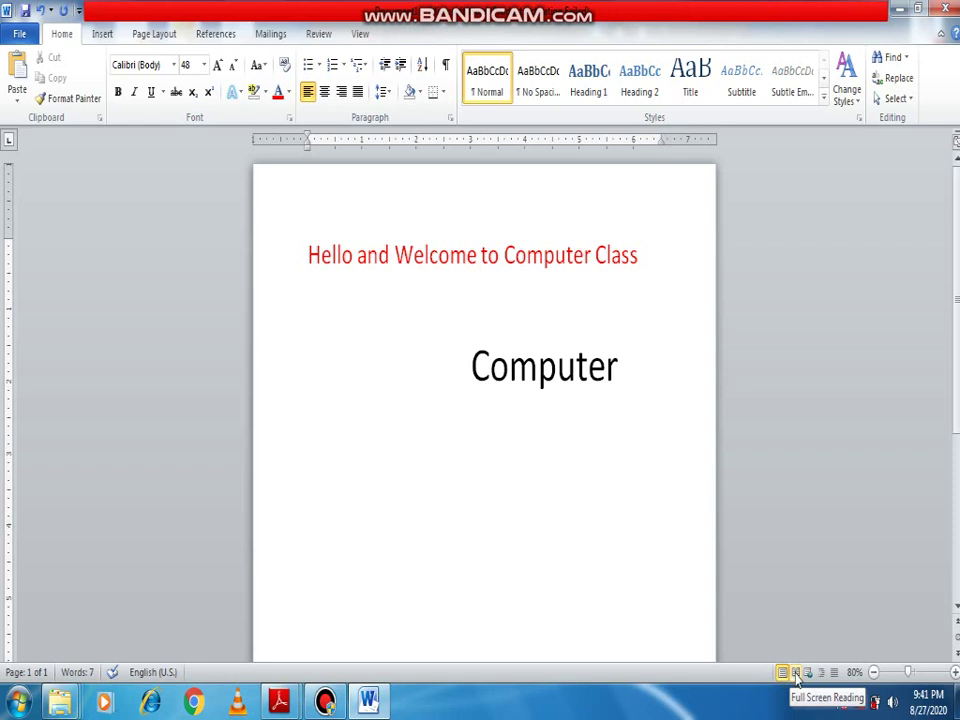
{"action": "left_click", "coordinate": [797, 672]}
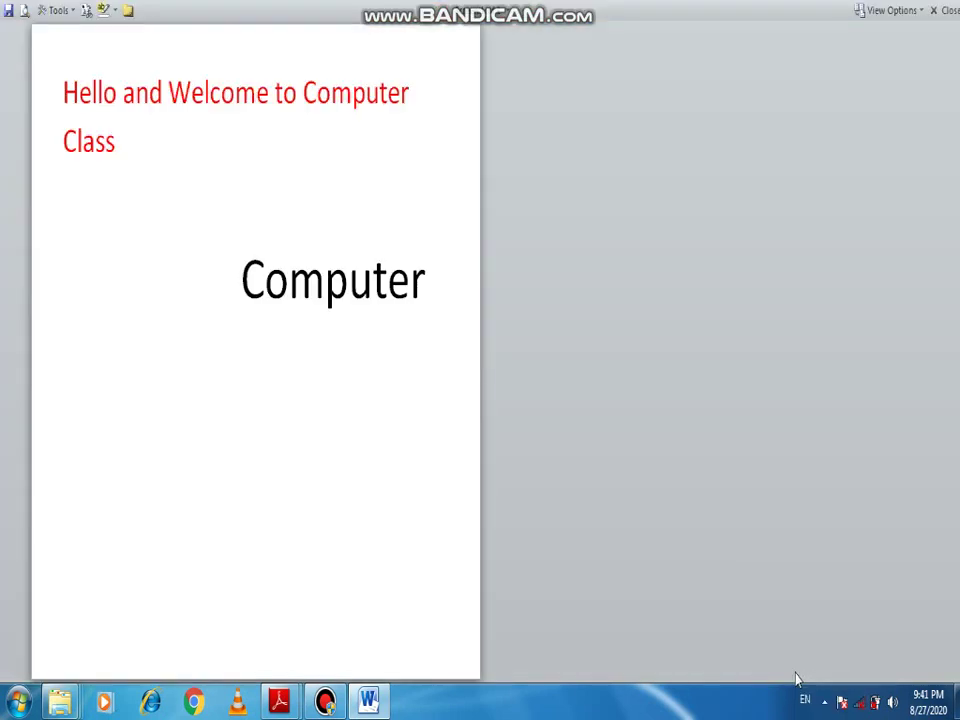
{"action": "key", "text": "Escape"}
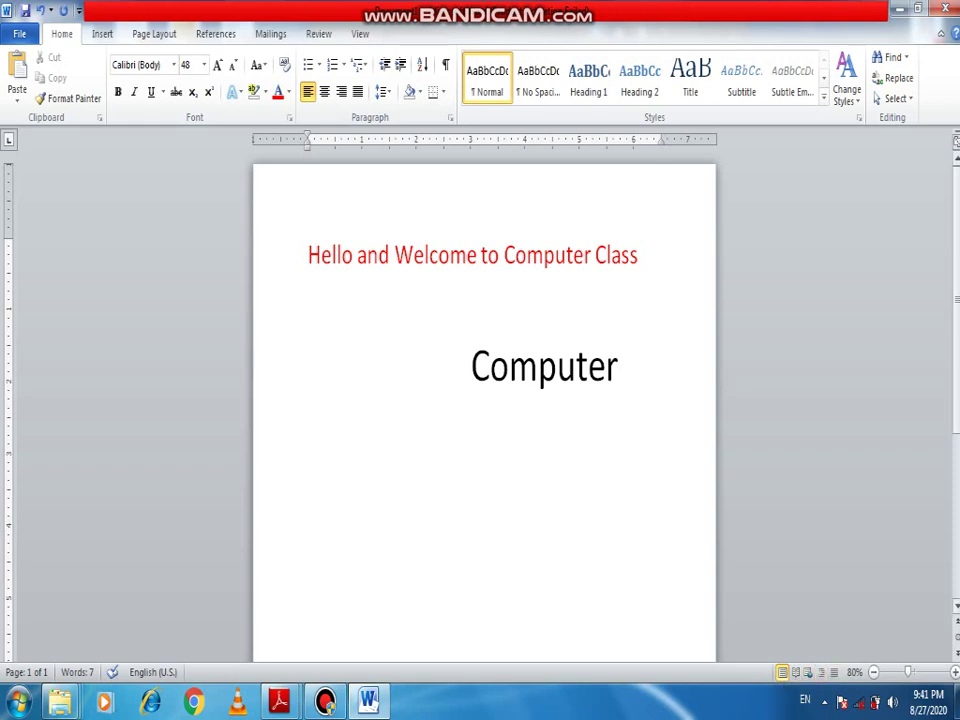
{"action": "mouse_move", "coordinate": [957, 215]}
{"action": "left_mouse_down"}
{"action": "mouse_move", "coordinate": [951, 315]}
{"action": "mouse_move", "coordinate": [955, 227]}
{"action": "left_mouse_up"}
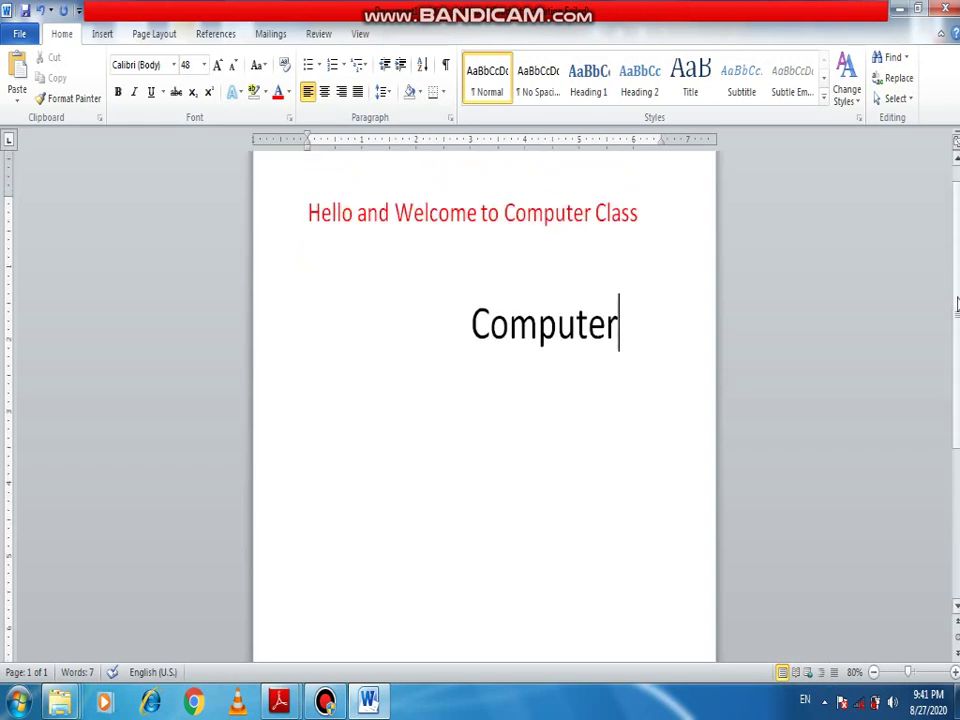
{"action": "left_click_drag", "start_coordinate": [957, 333], "coordinate": [956, 280]}
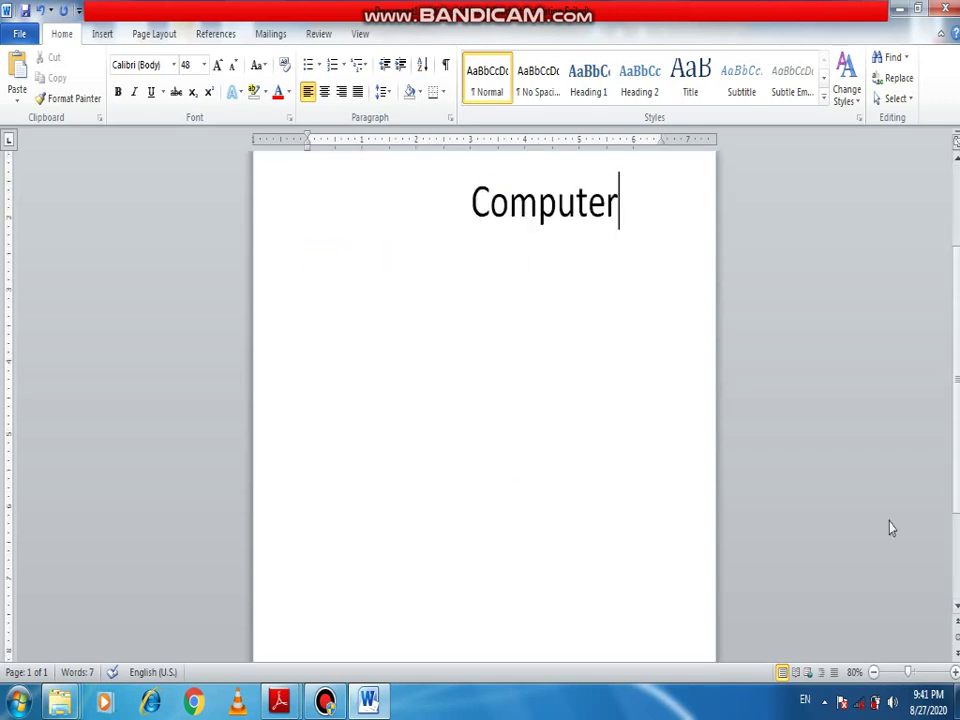
{"action": "scroll", "coordinate": [484, 400], "scroll_direction": "up", "scroll_amount": 3}
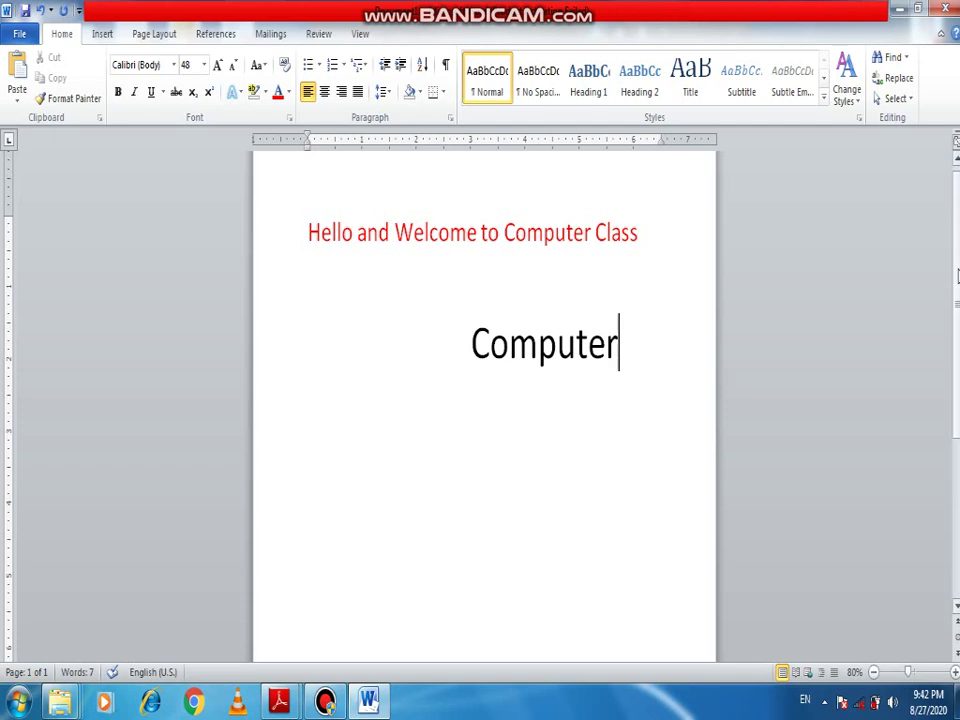
{"action": "left_click", "coordinate": [628, 153]}
{"action": "left_click", "coordinate": [897, 10]}
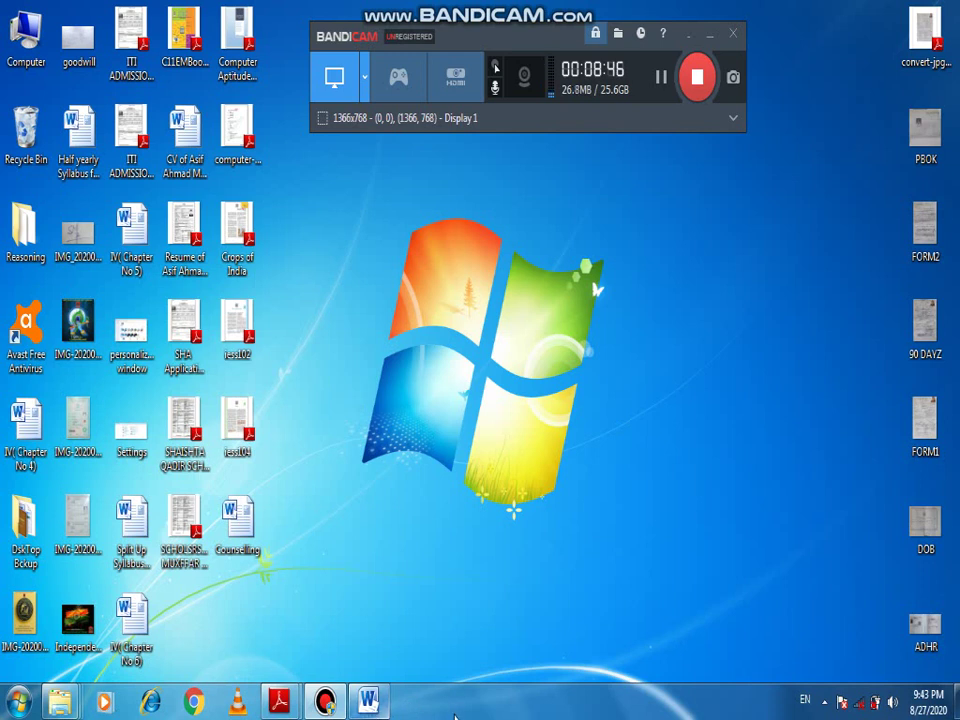
{"action": "mouse_move", "coordinate": [372, 703]}
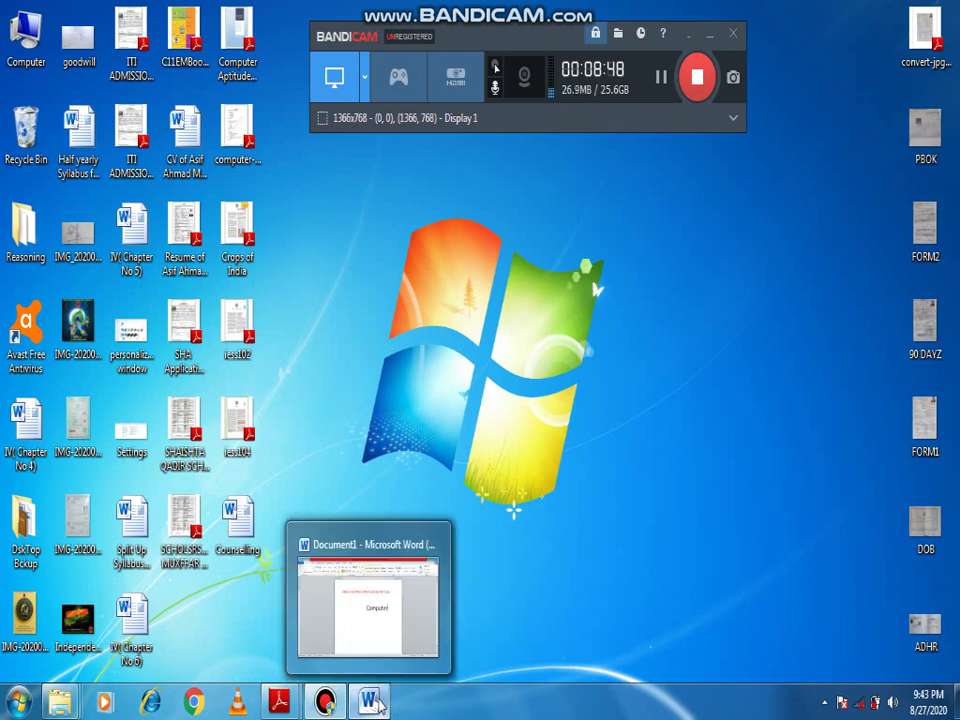
{"action": "left_click", "coordinate": [370, 605]}
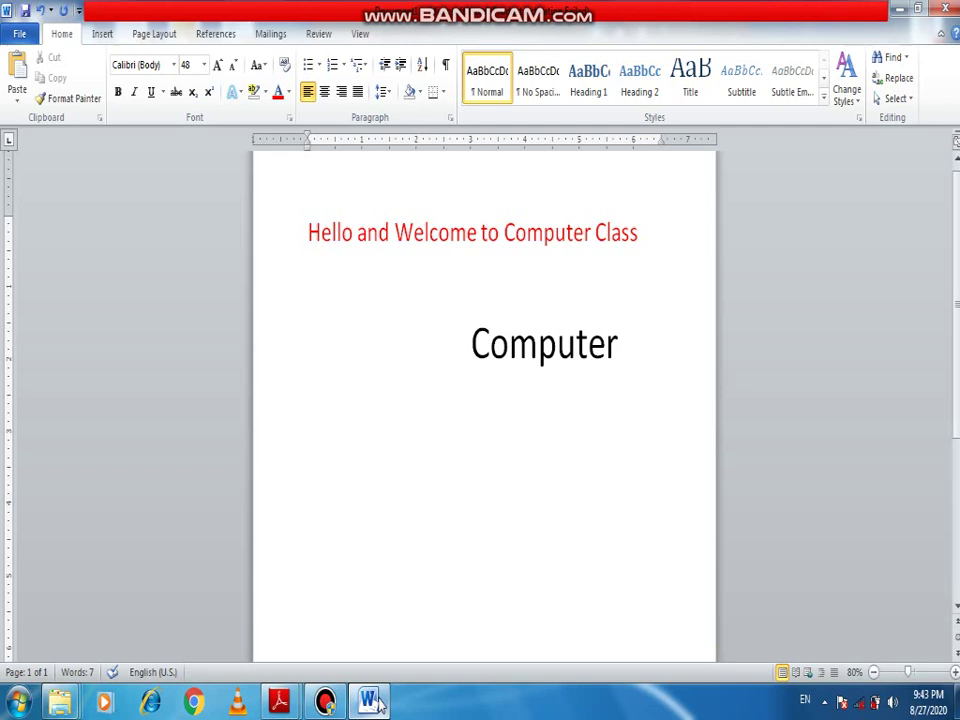
{"action": "left_click", "coordinate": [918, 10]}
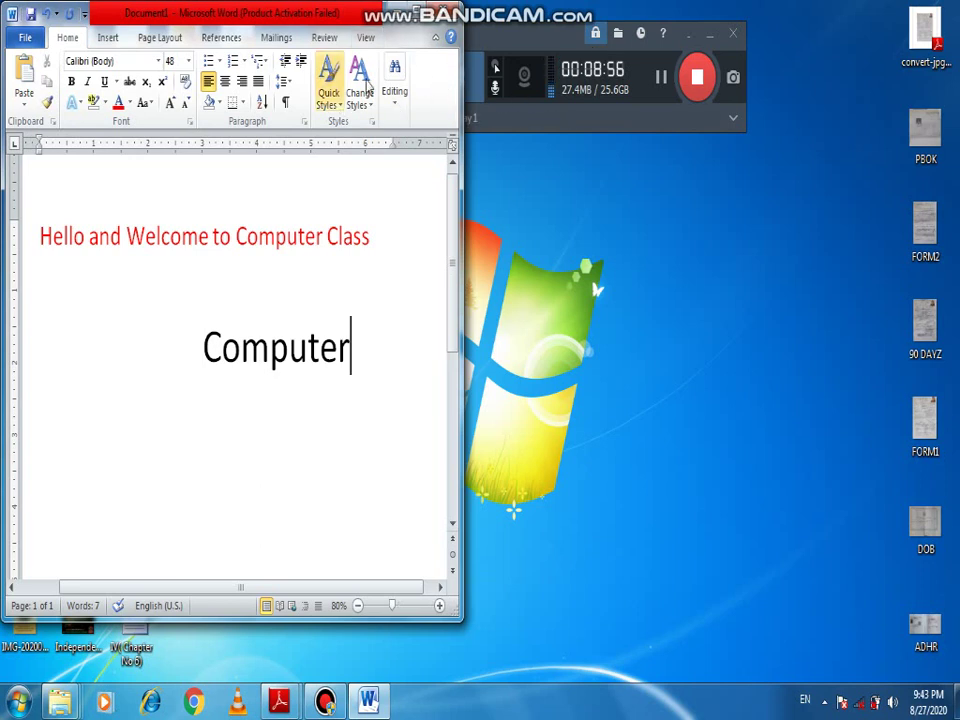
{"action": "left_click", "coordinate": [418, 15]}
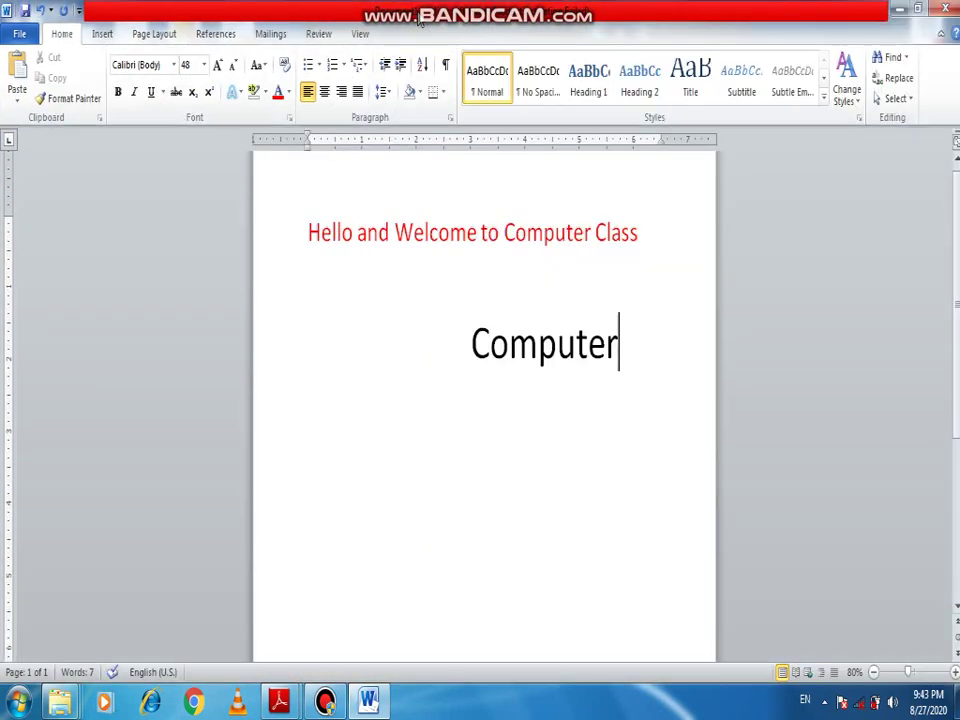